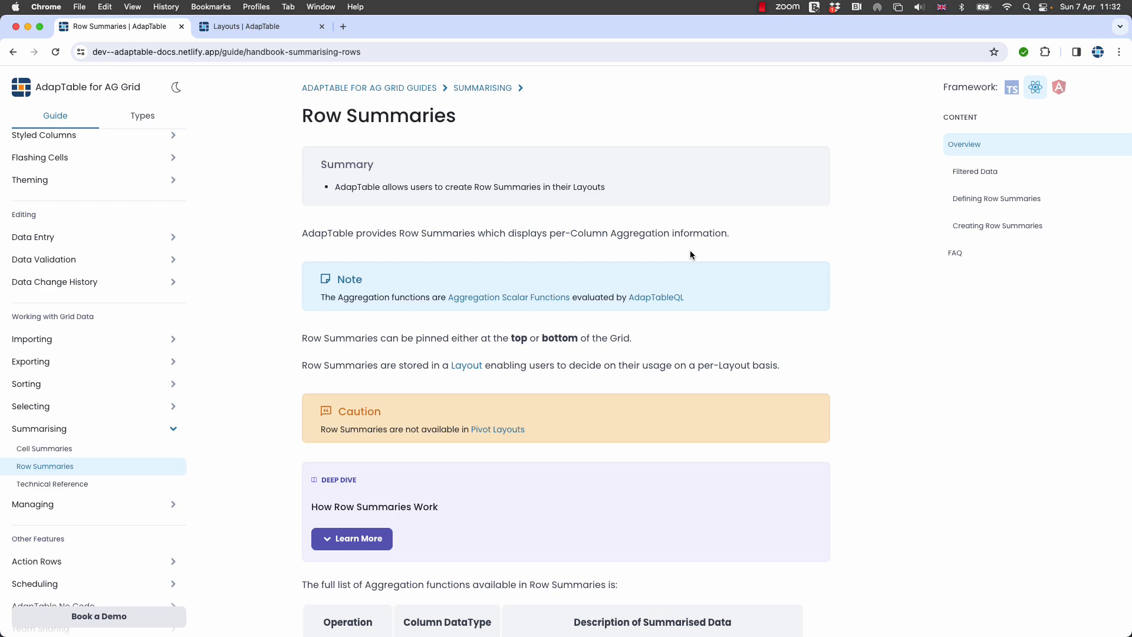
Step: Review the aggregation functions listed in the Row Summaries guide and examine the pinned summary rows in the Row Summary example grid
scroll(690, 251, "down", 6)
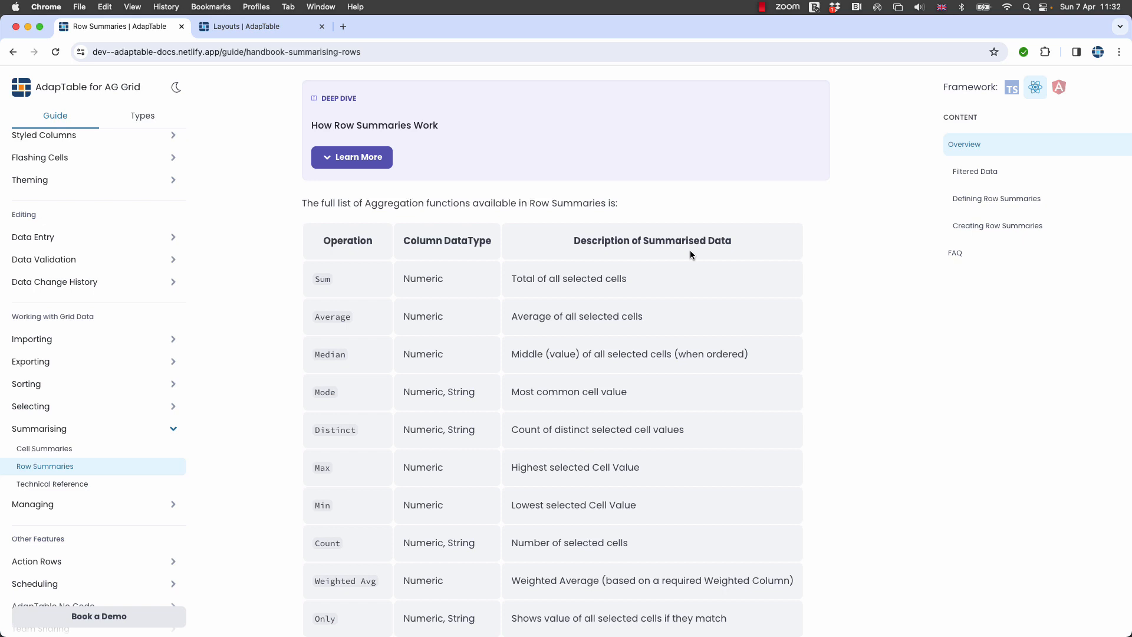
scroll(690, 250, "down", 3)
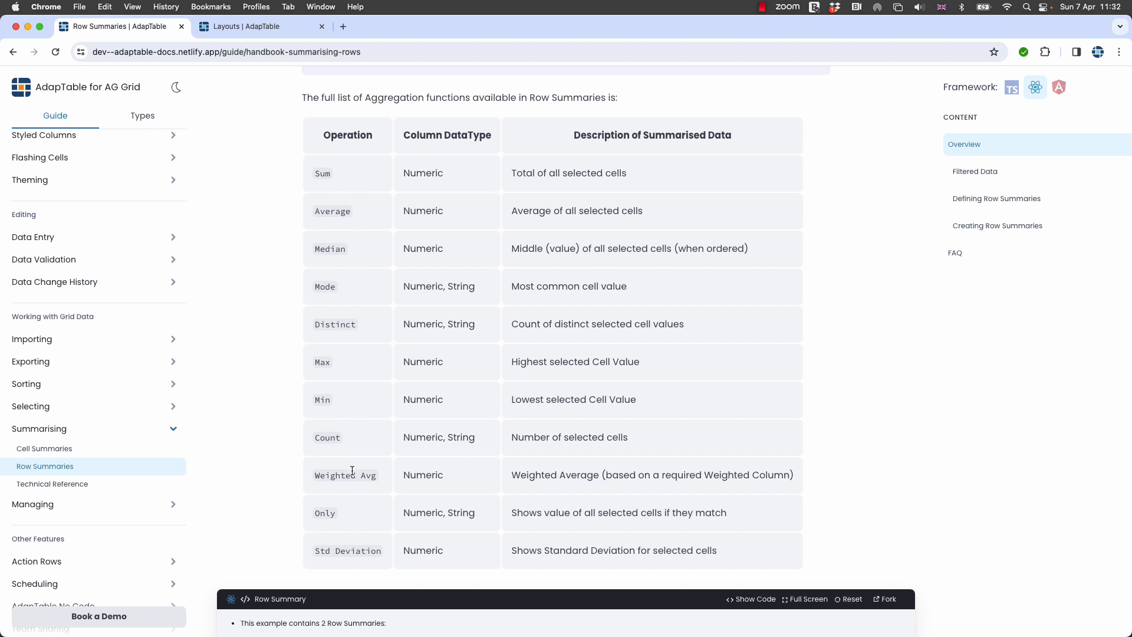
scroll(352, 470, "down", 10)
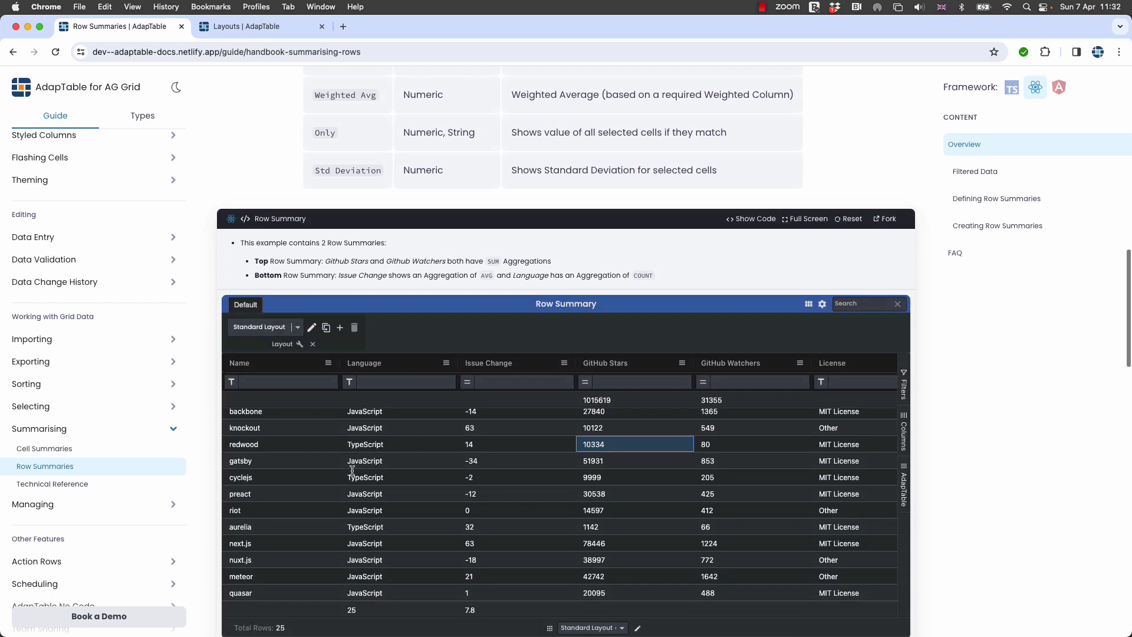
scroll(352, 470, "down", 1)
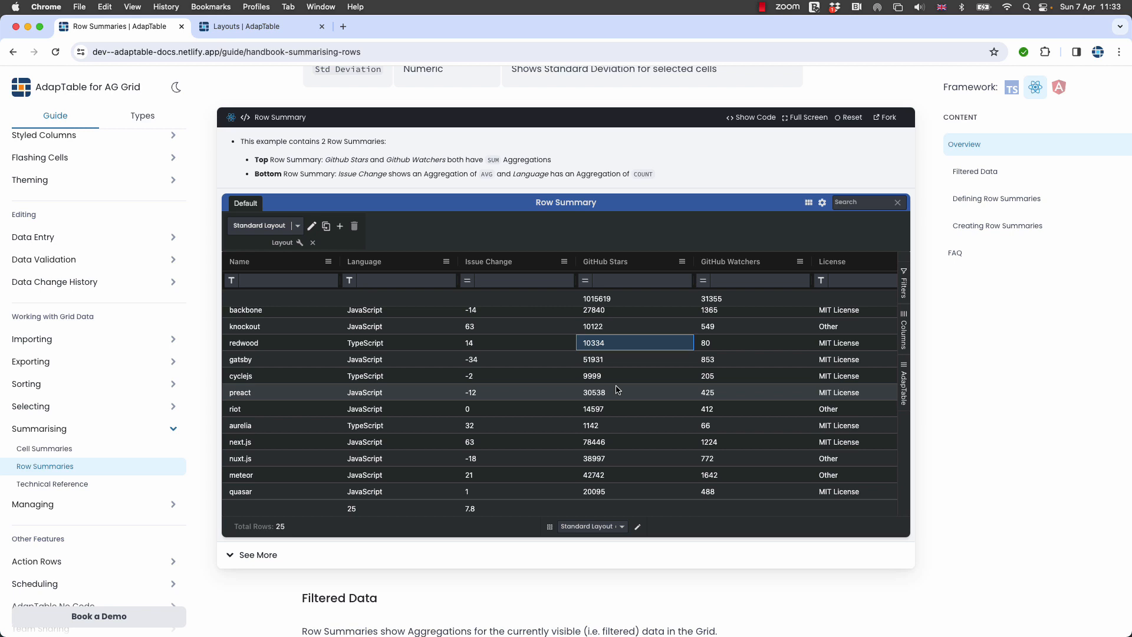
scroll(617, 390, "down", 1)
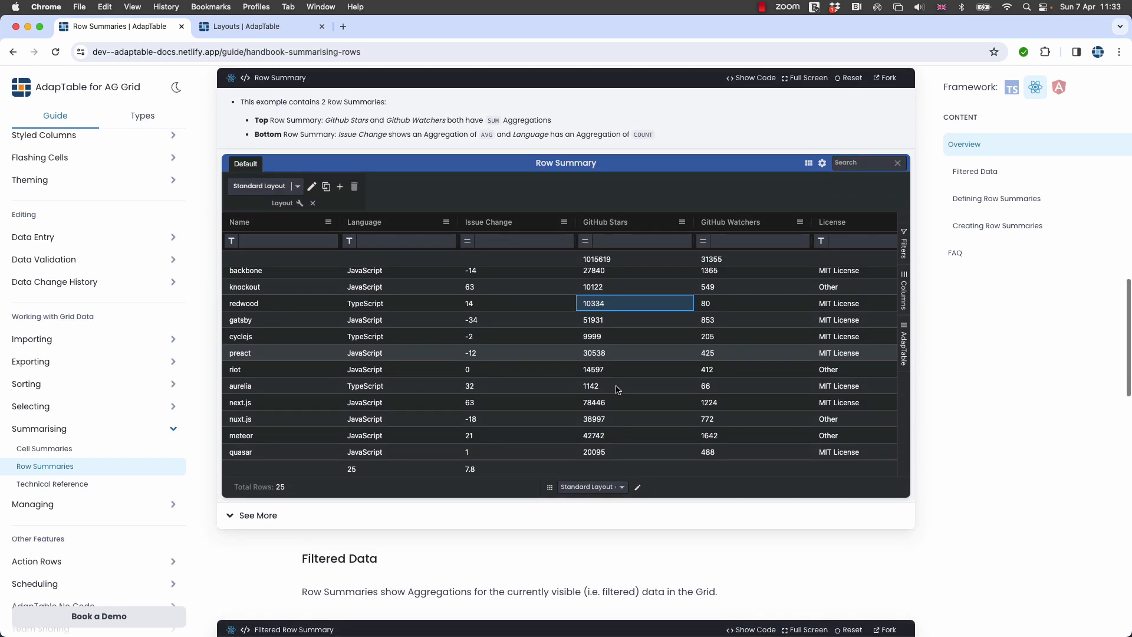
left_click(619, 341)
scroll(619, 341, "down", 1)
scroll(619, 341, "up", 5)
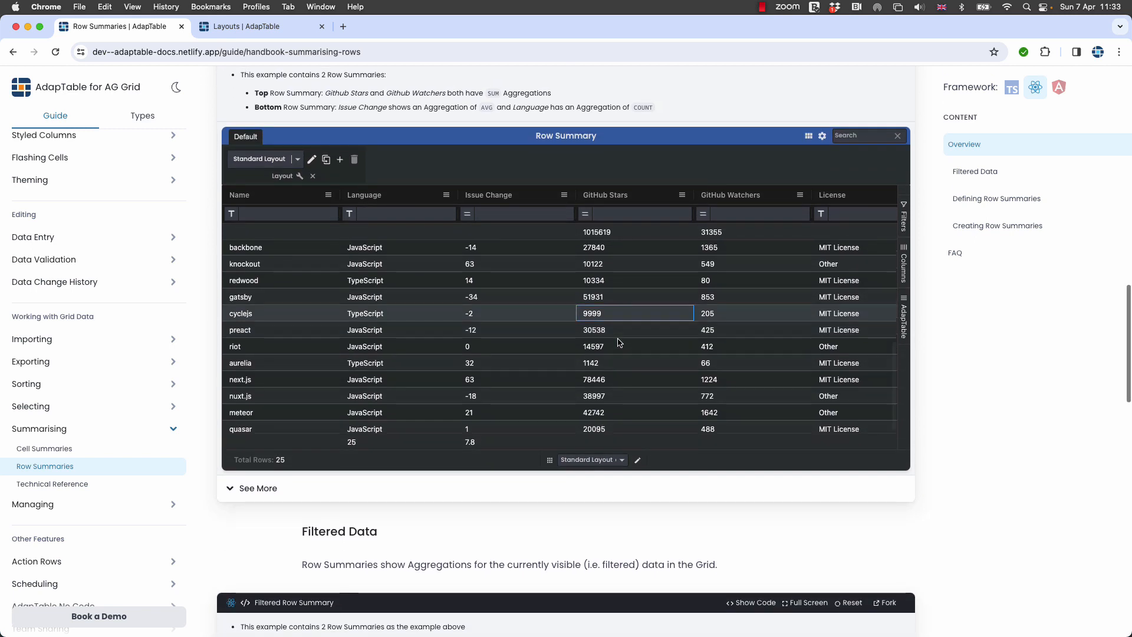
scroll(618, 340, "down", 4)
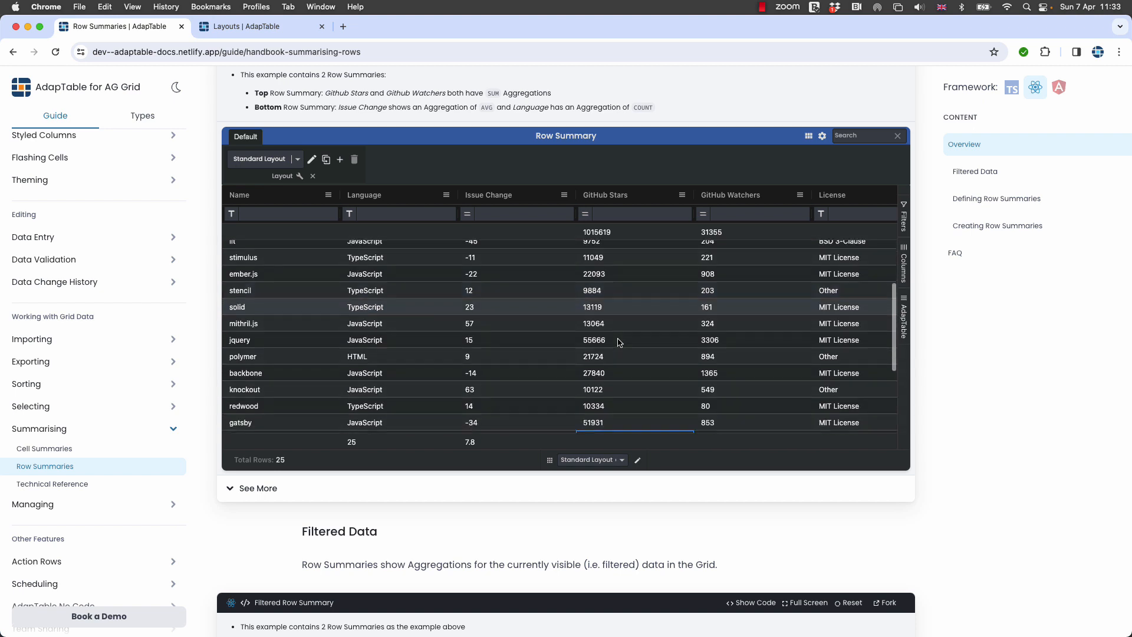
scroll(619, 341, "up", 3)
scroll(619, 342, "down", 2)
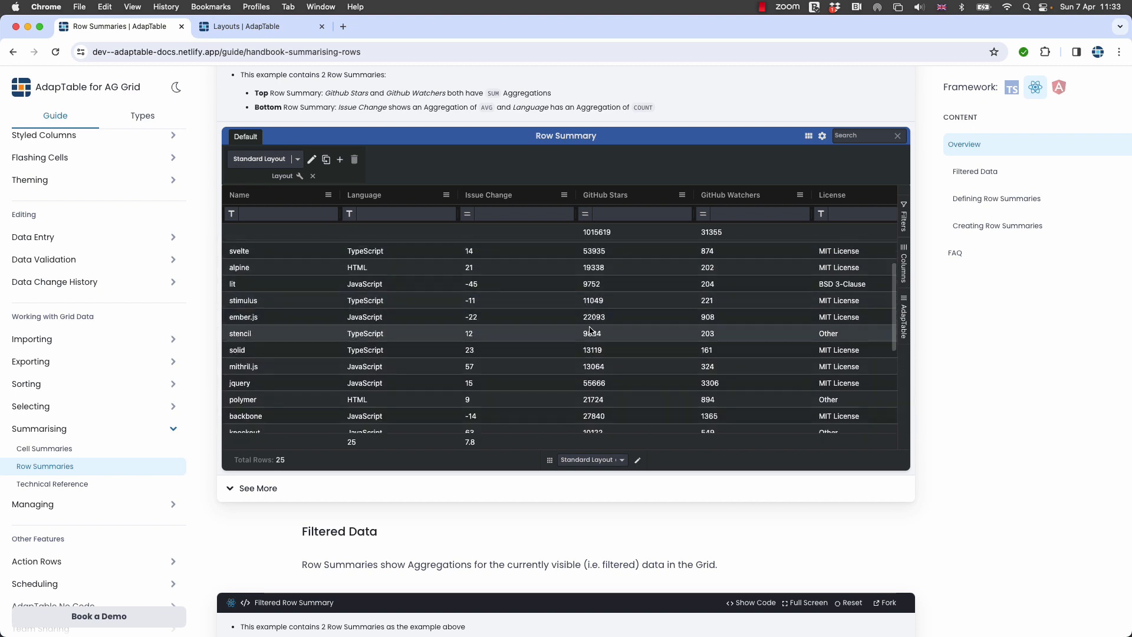
scroll(521, 394, "up", 5)
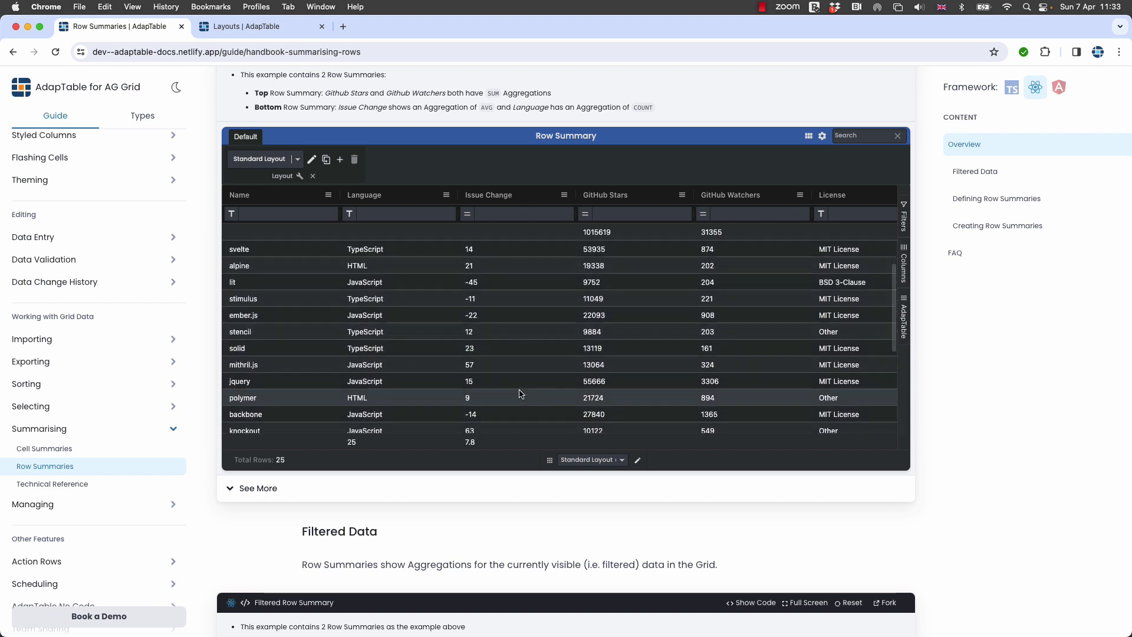
scroll(521, 394, "down", 1)
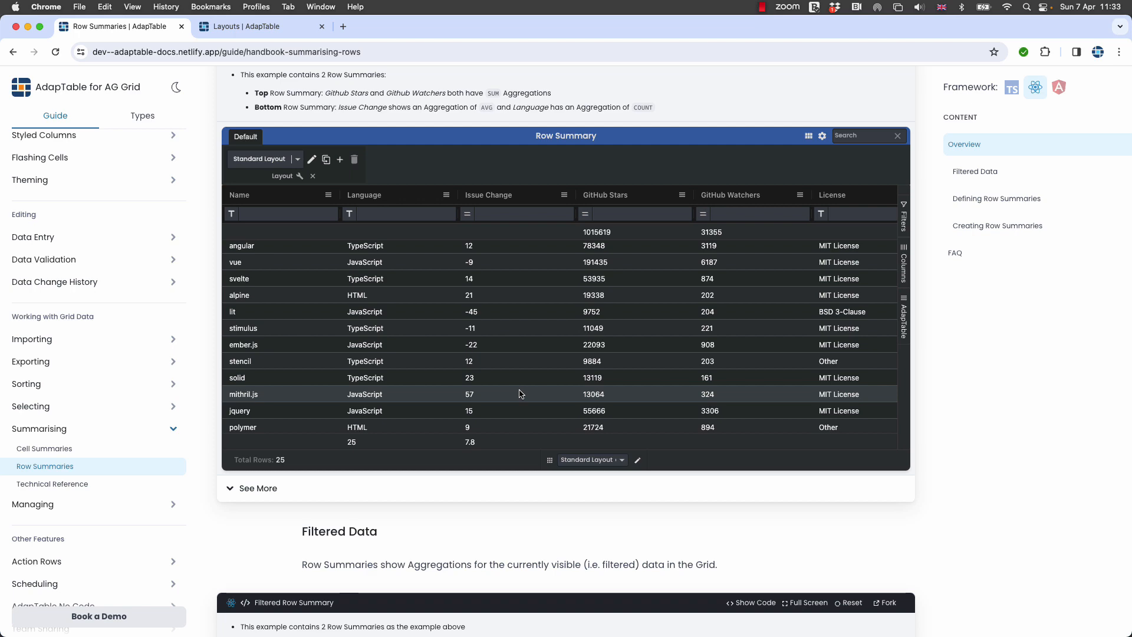
Step: On the Layouts demo page, open the Standard Layout for editing and add a row summary to it
left_click(250, 29)
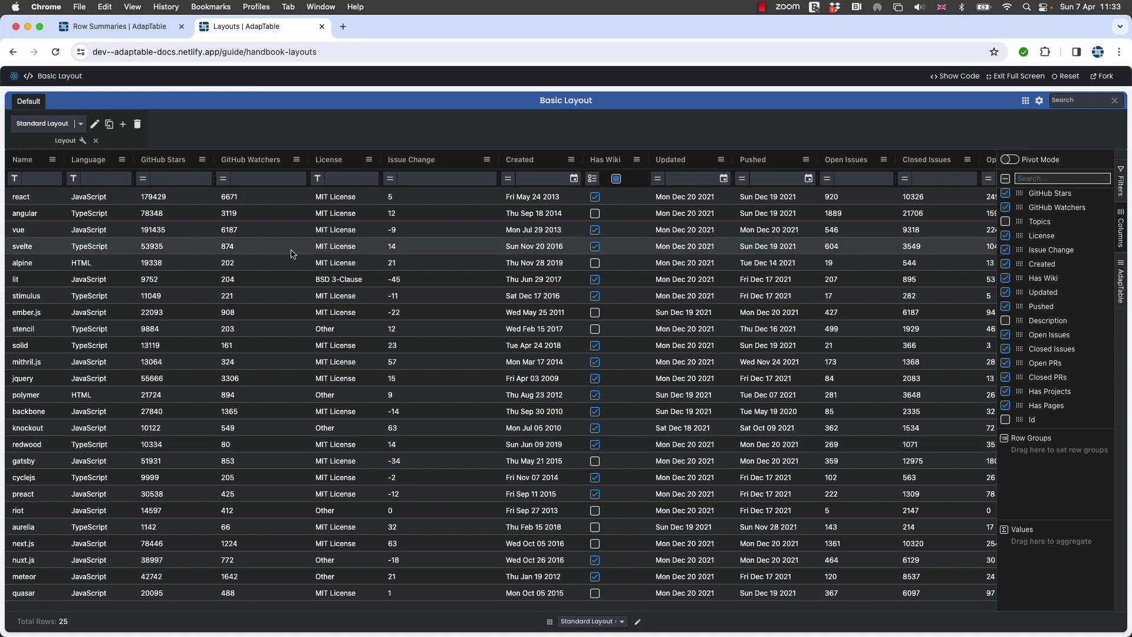
left_click(95, 124)
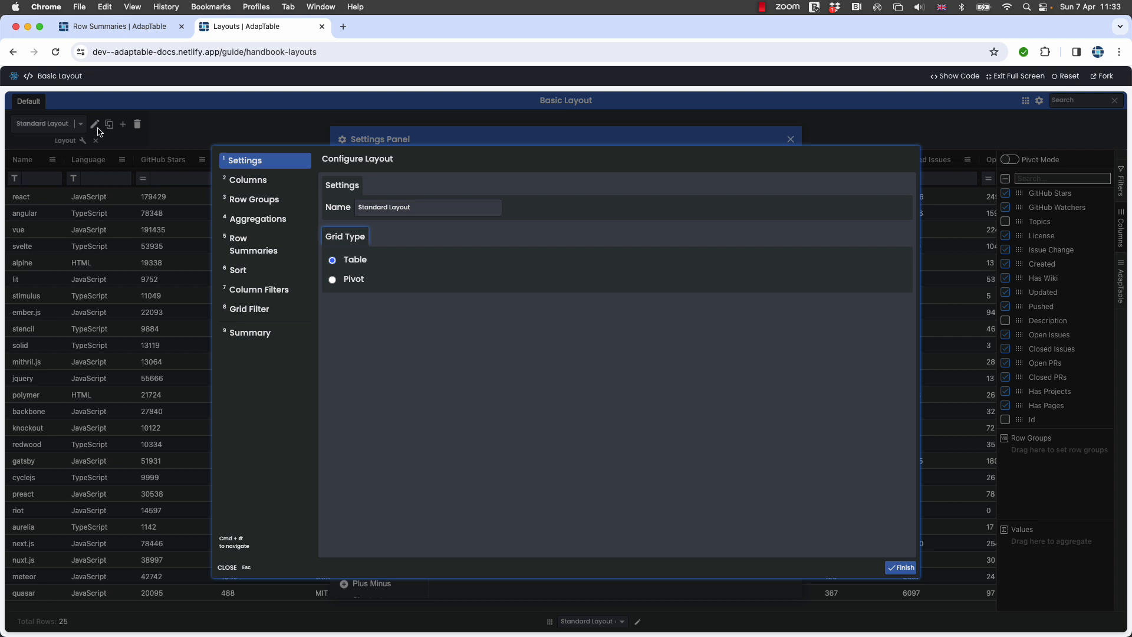
left_click(248, 251)
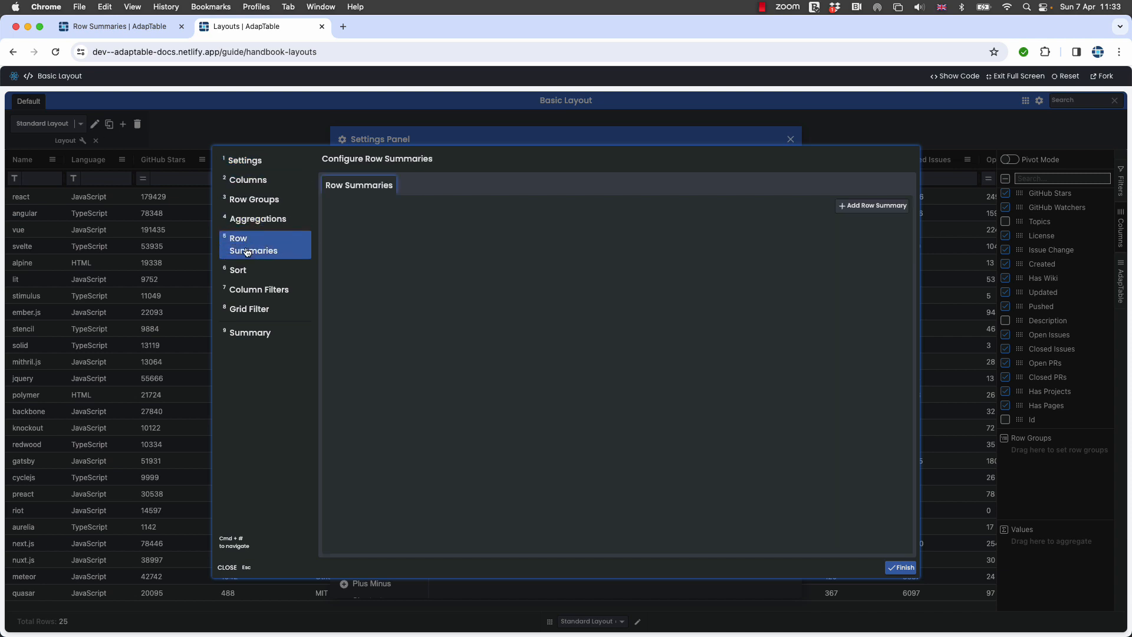
left_click(871, 207)
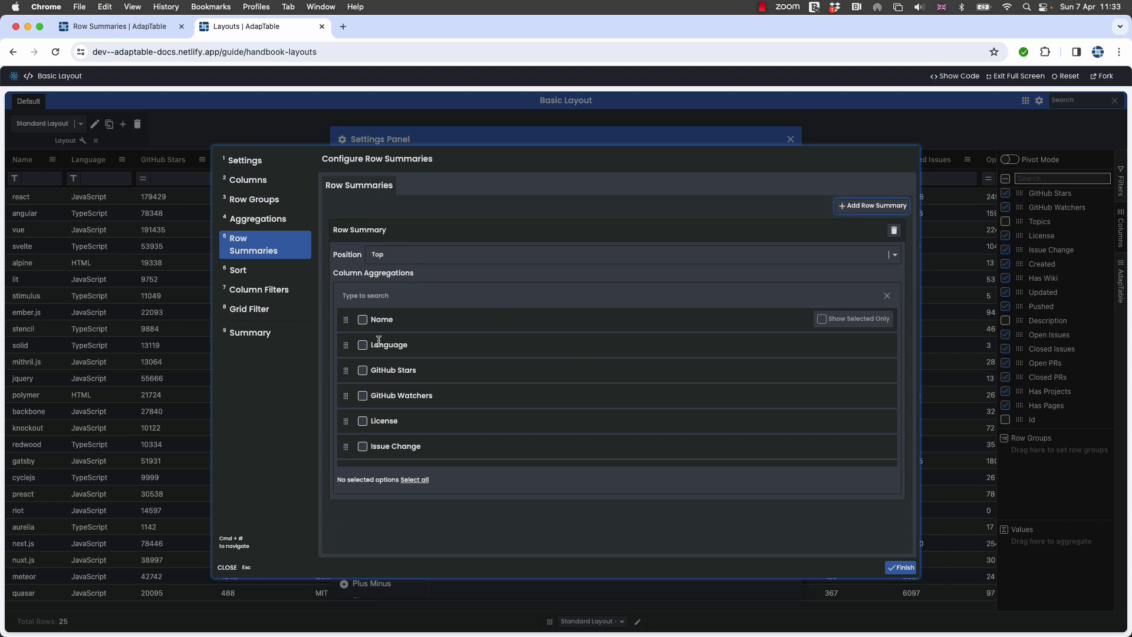
Step: Include GitHub Stars and GitHub Watchers in the row summary, each with the SUM aggregation
left_click(363, 371)
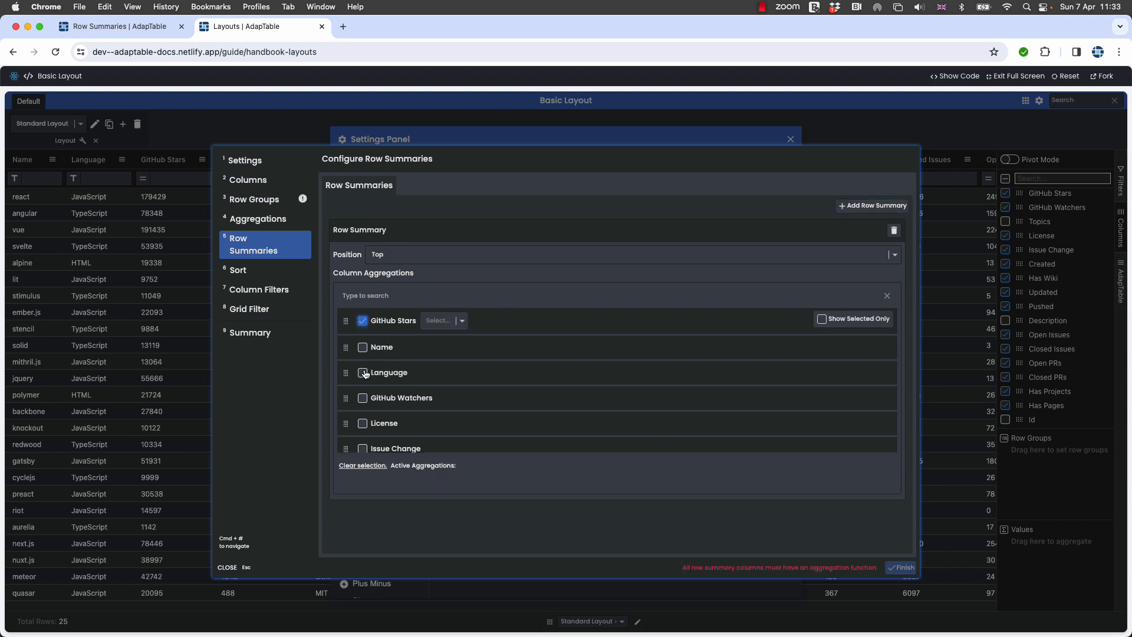
left_click(463, 321)
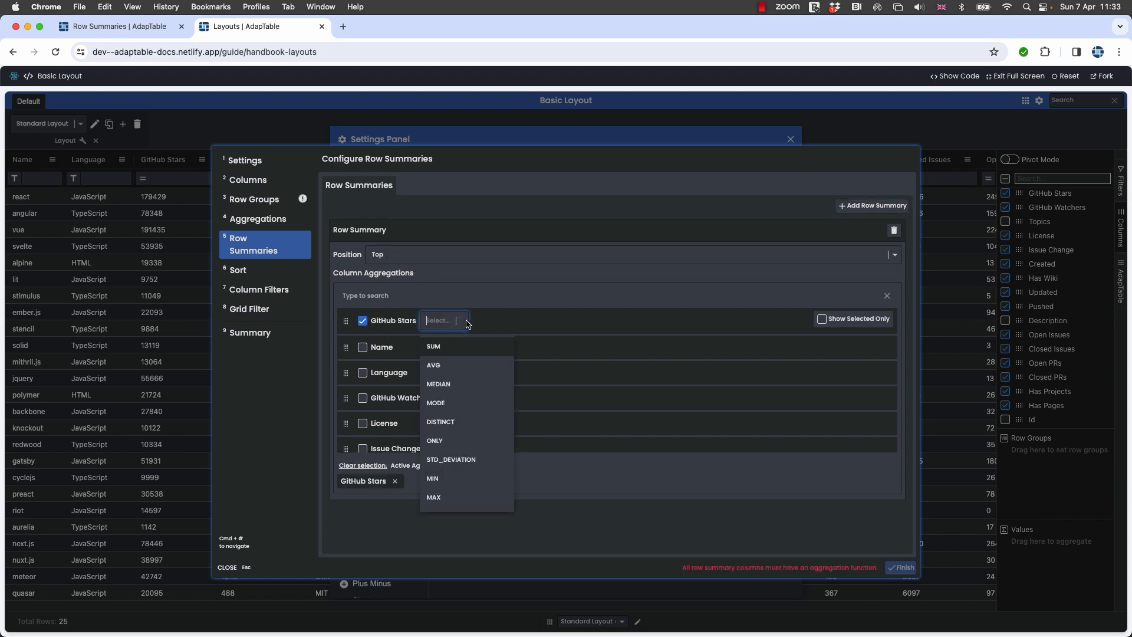
left_click(439, 348)
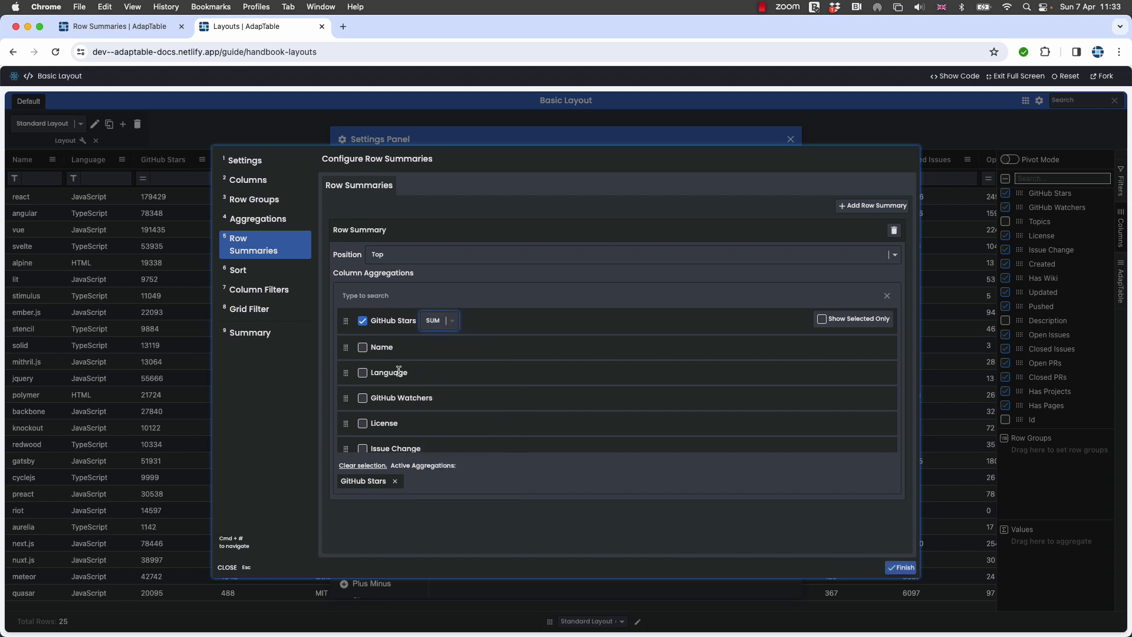
left_click(363, 399)
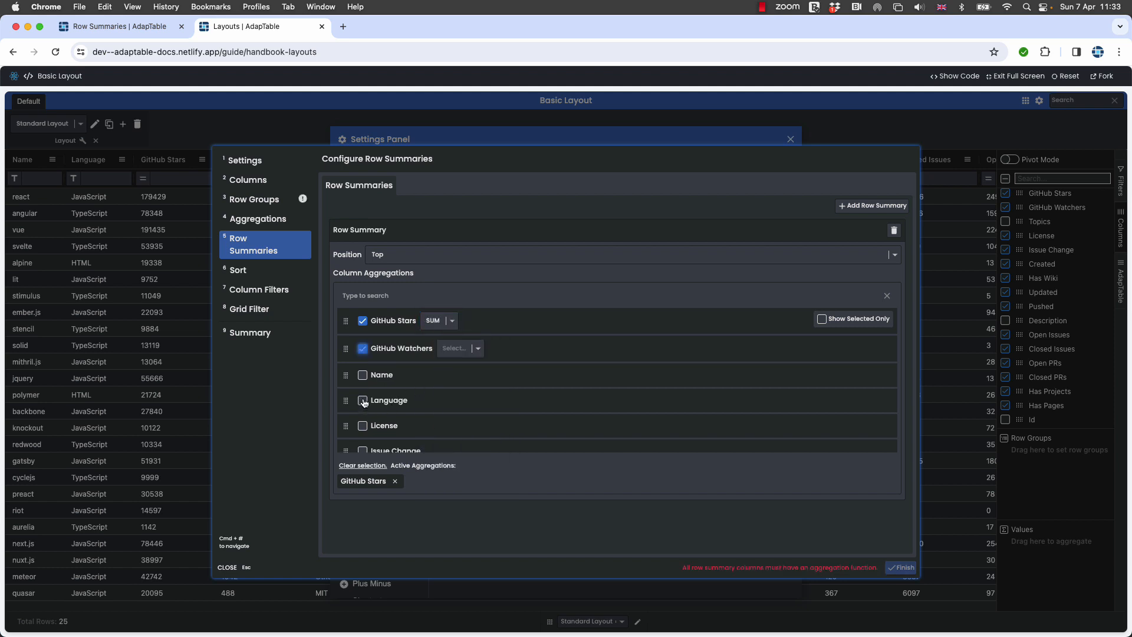
left_click(475, 350)
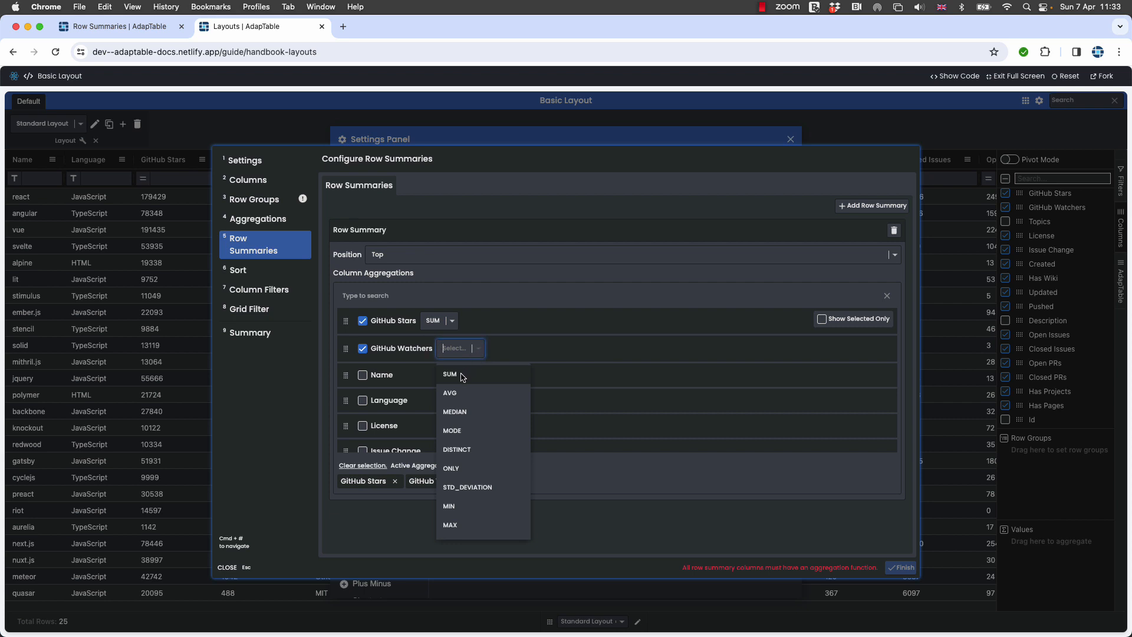
left_click(463, 378)
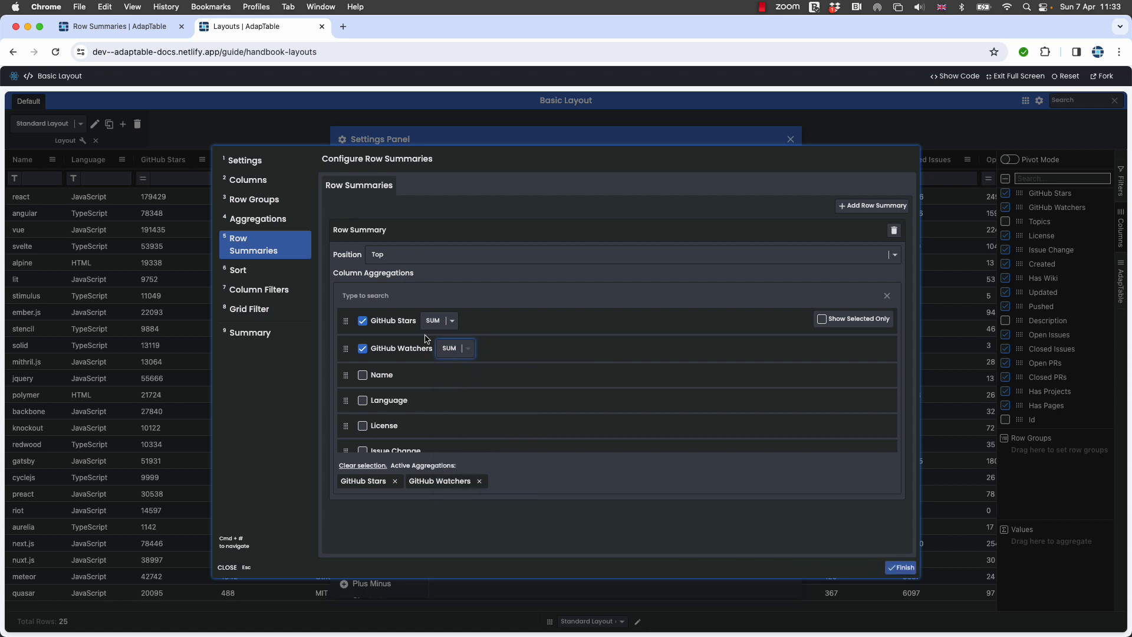
Step: Add a second row summary positioned at Bottom and aggregate its Language column with MODE
left_click(848, 206)
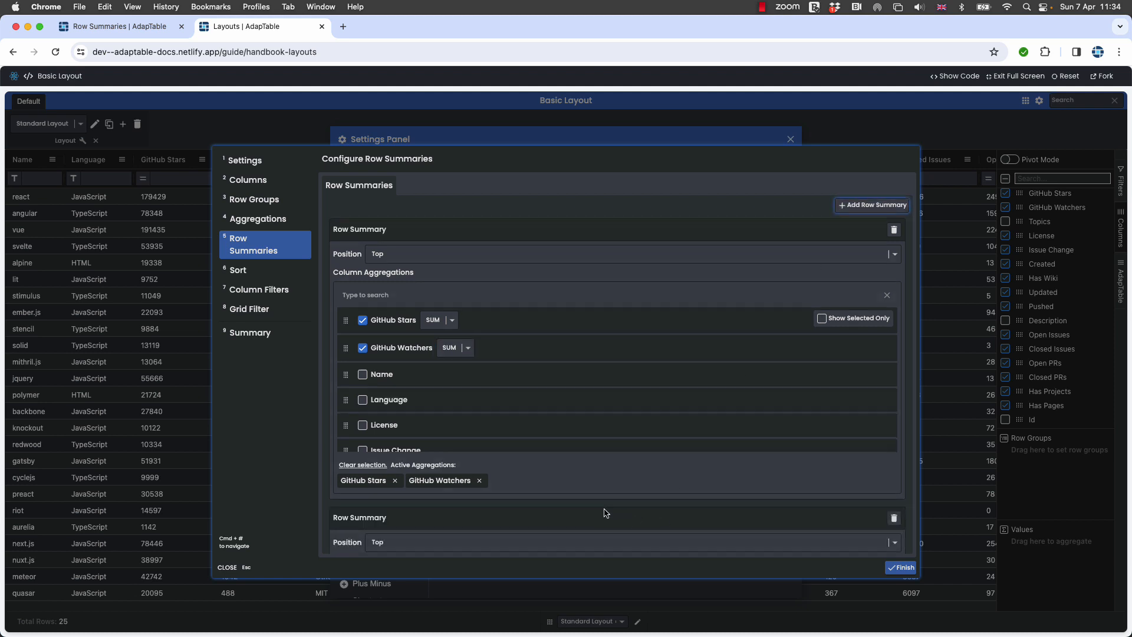
scroll(606, 512, "down", 5)
left_click(395, 363)
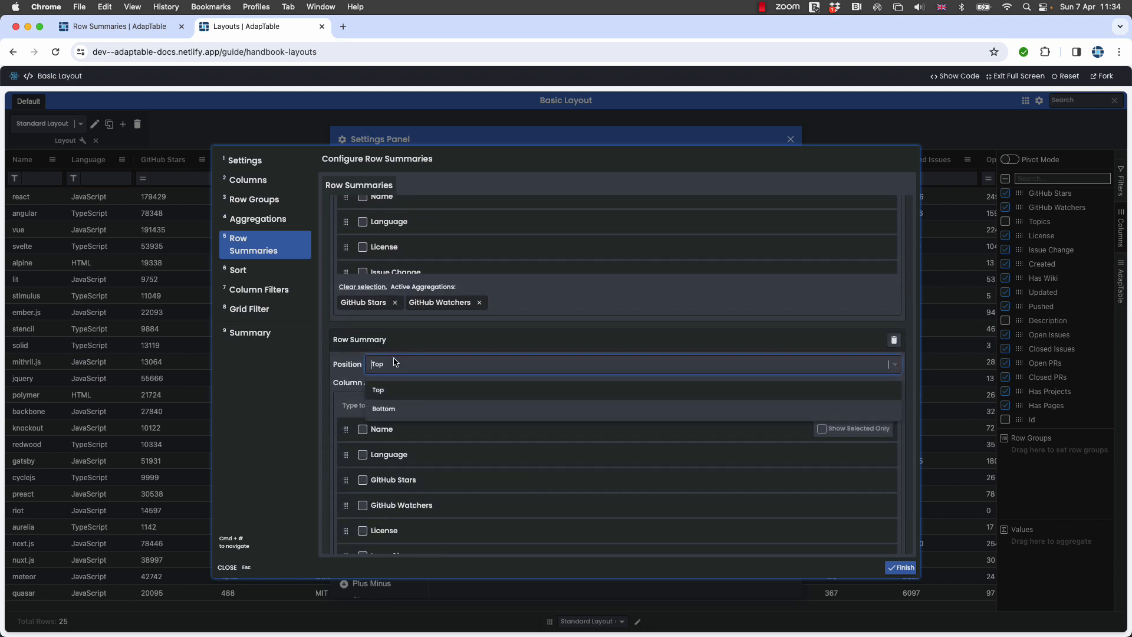
left_click(394, 411)
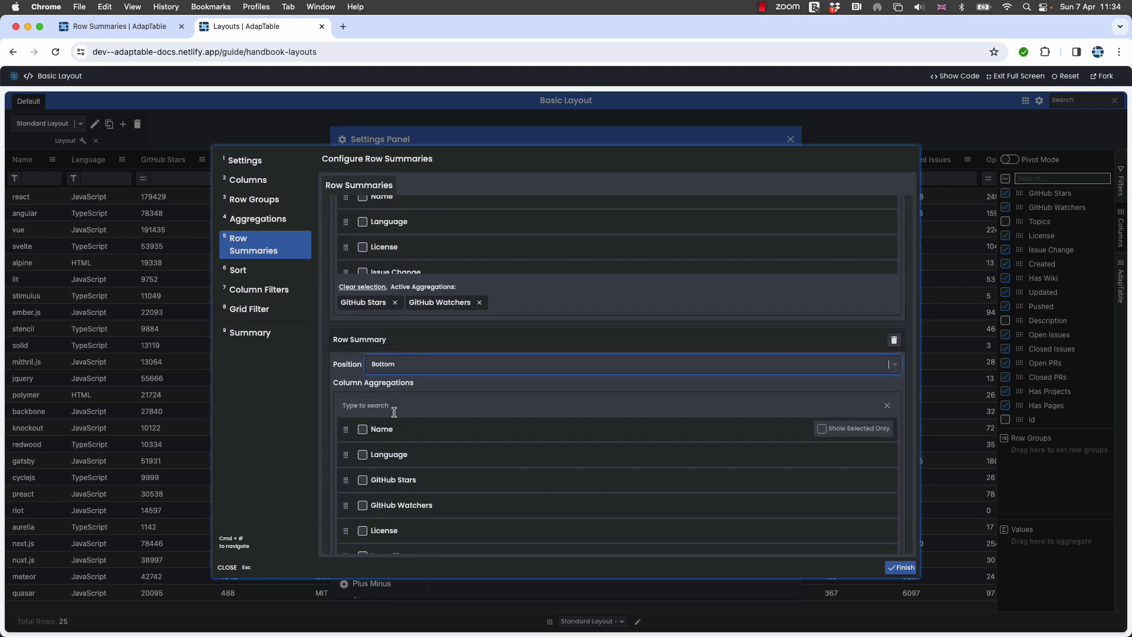
left_click(362, 455)
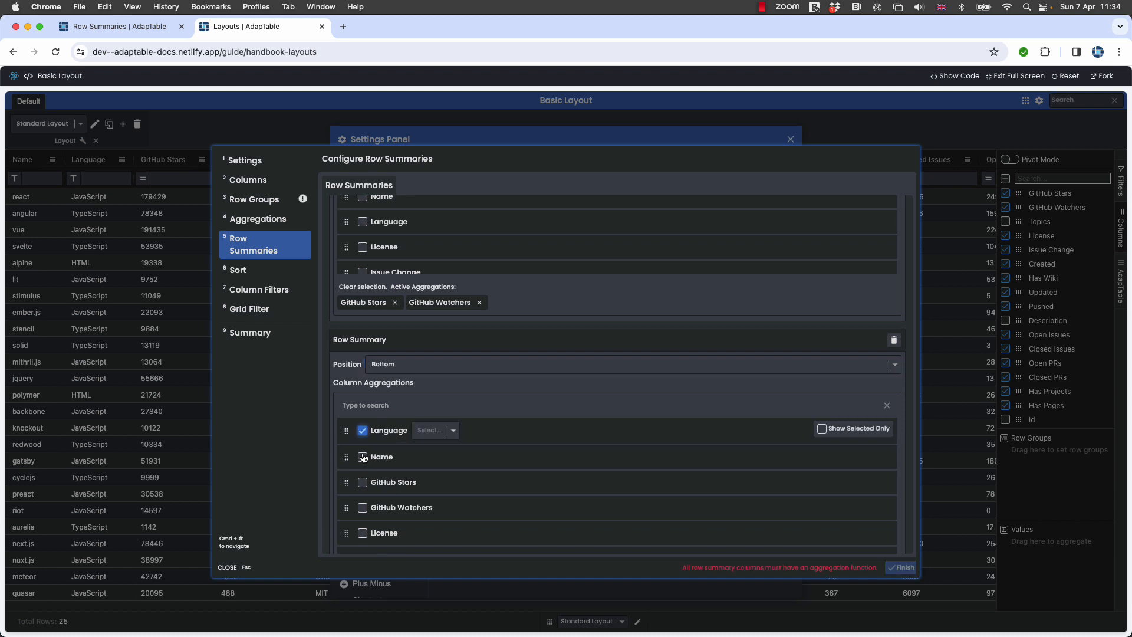
left_click(453, 431)
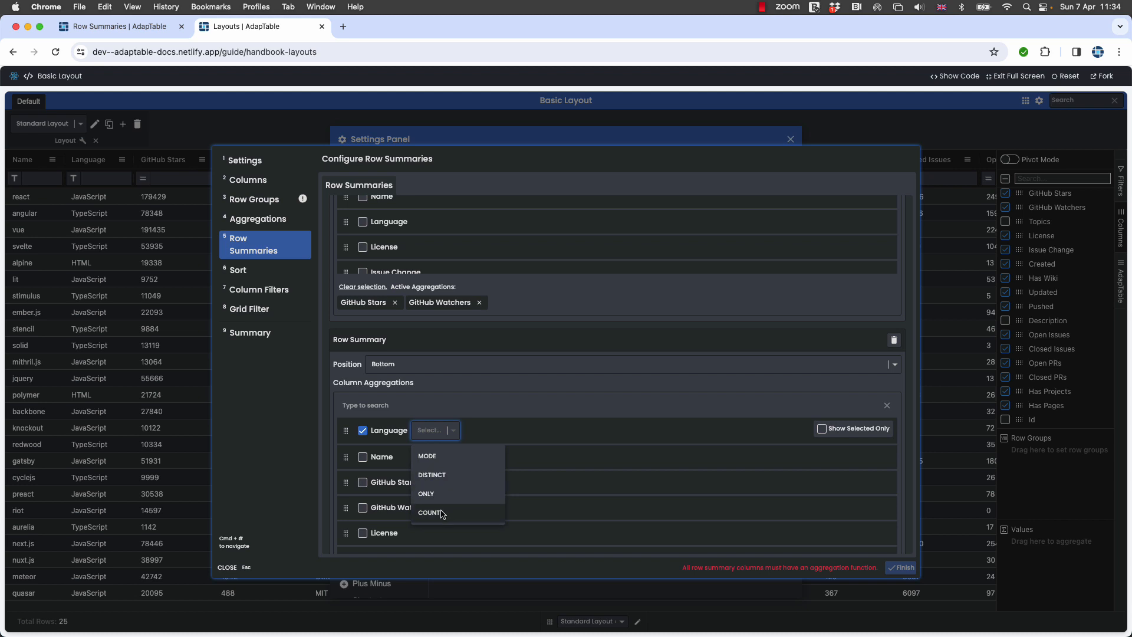
left_click(433, 459)
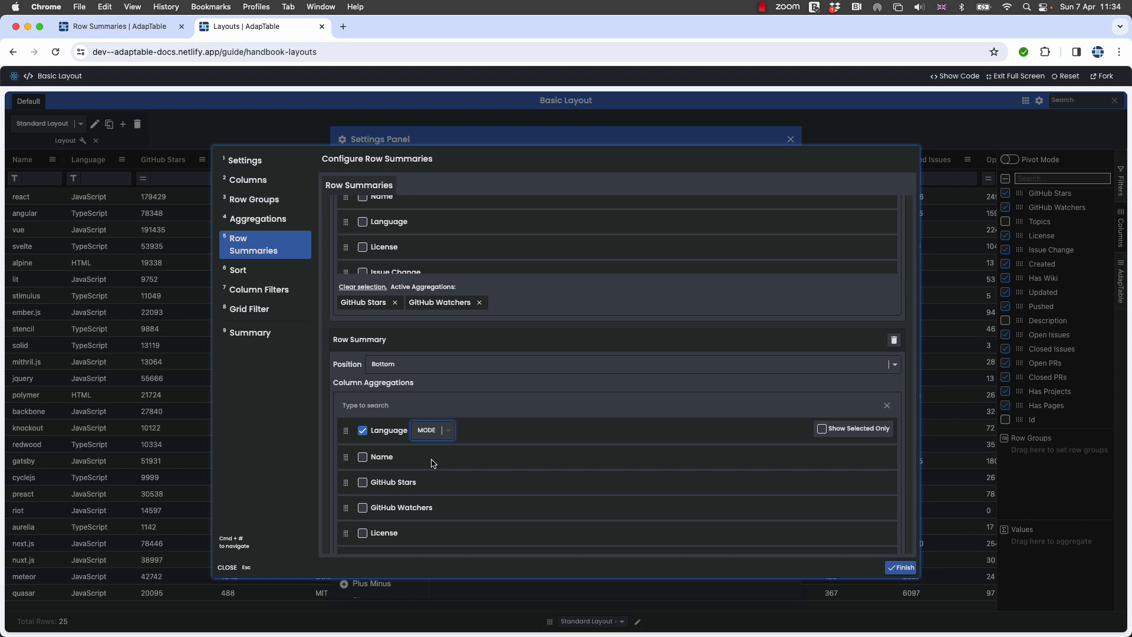
Step: Include Issue Change in the bottom row summary with the AVG aggregation and finish the layout configuration
scroll(417, 492, "down", 3)
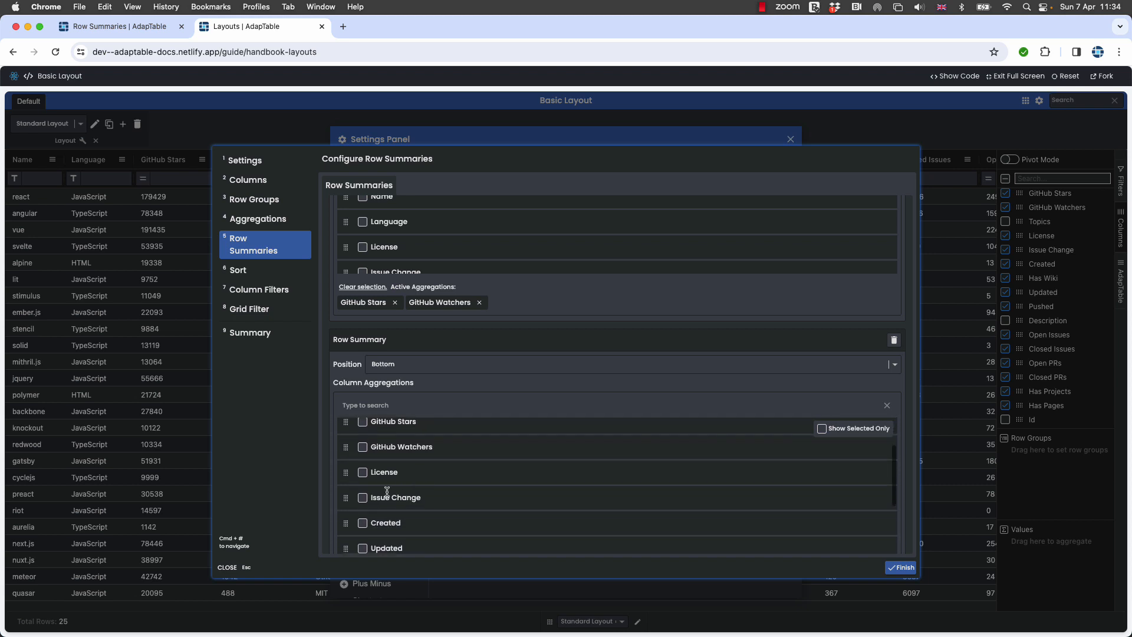
left_click(363, 498)
scroll(463, 478, "up", 1)
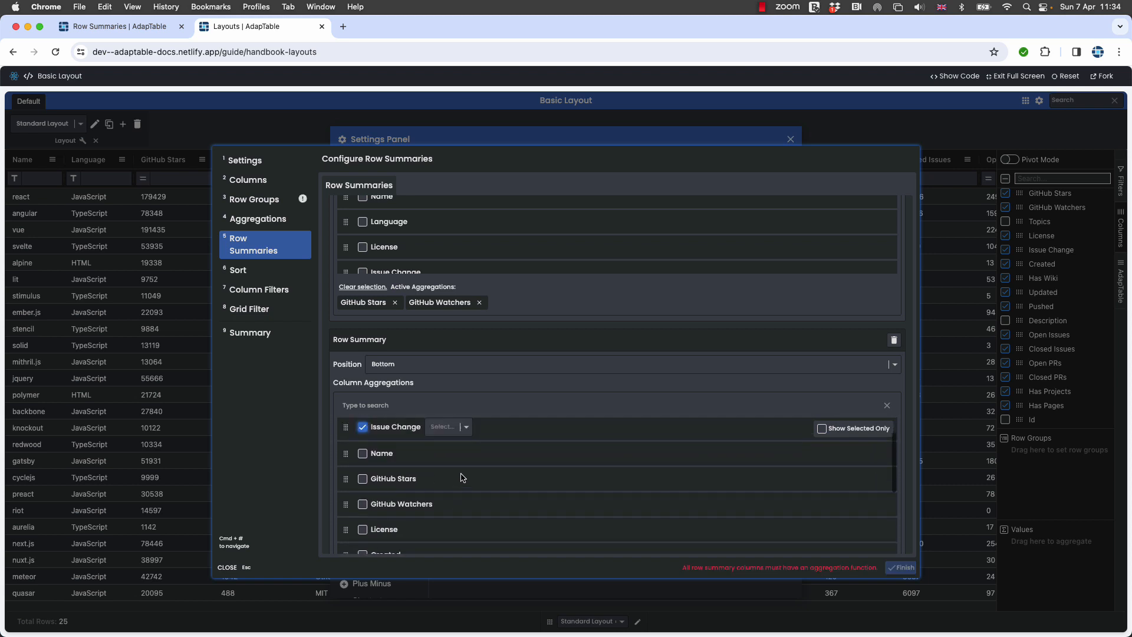
scroll(463, 478, "up", 1)
left_click(465, 455)
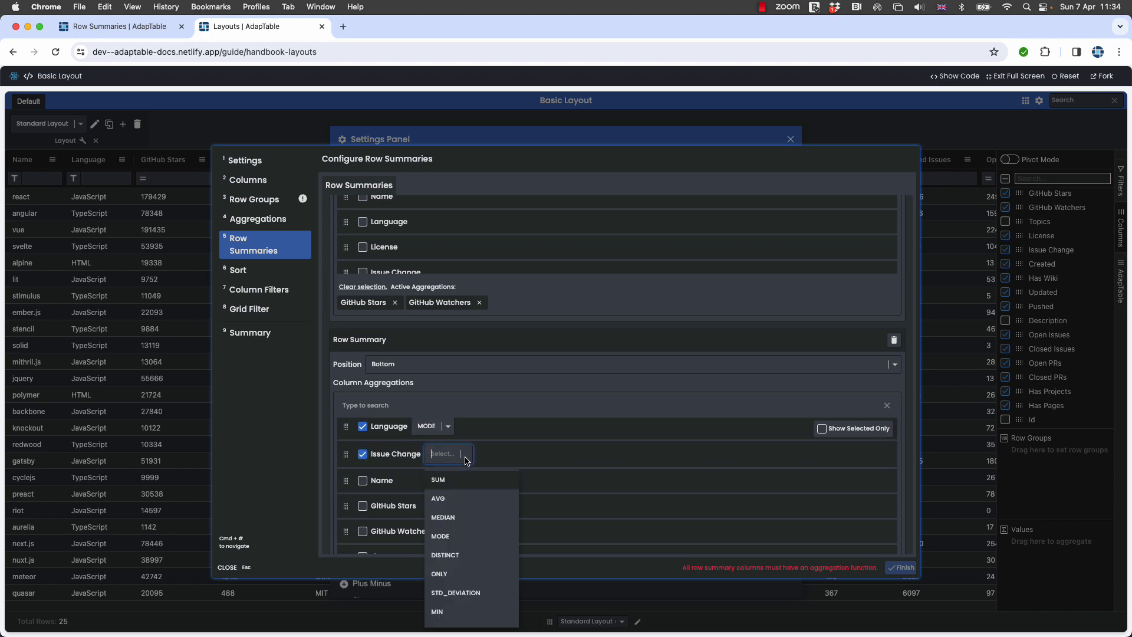
left_click(453, 499)
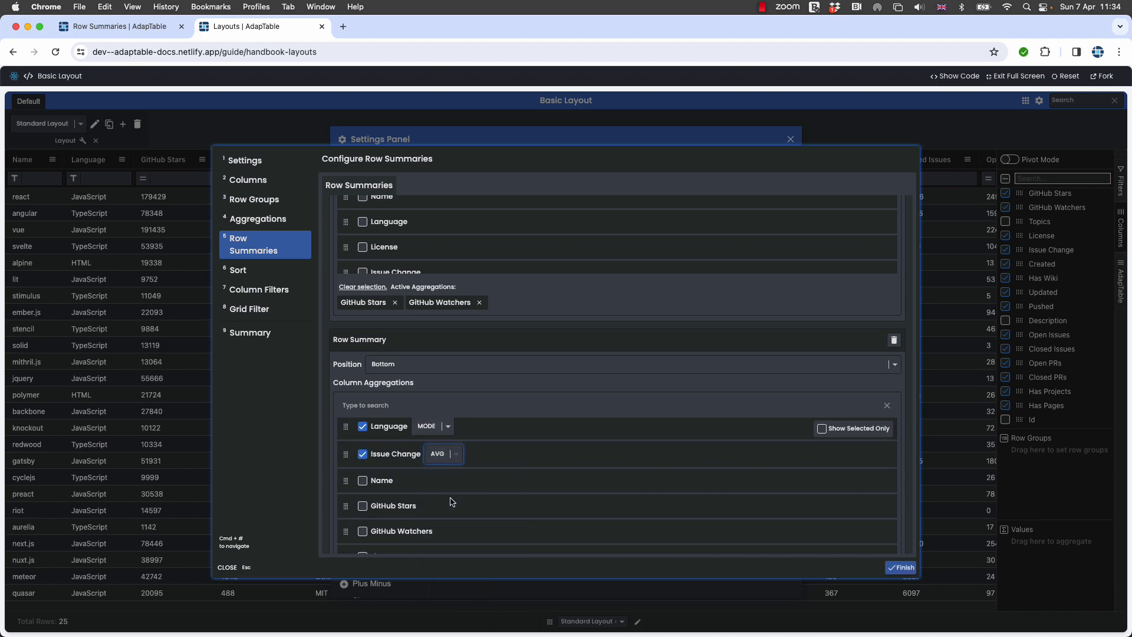
left_click(901, 568)
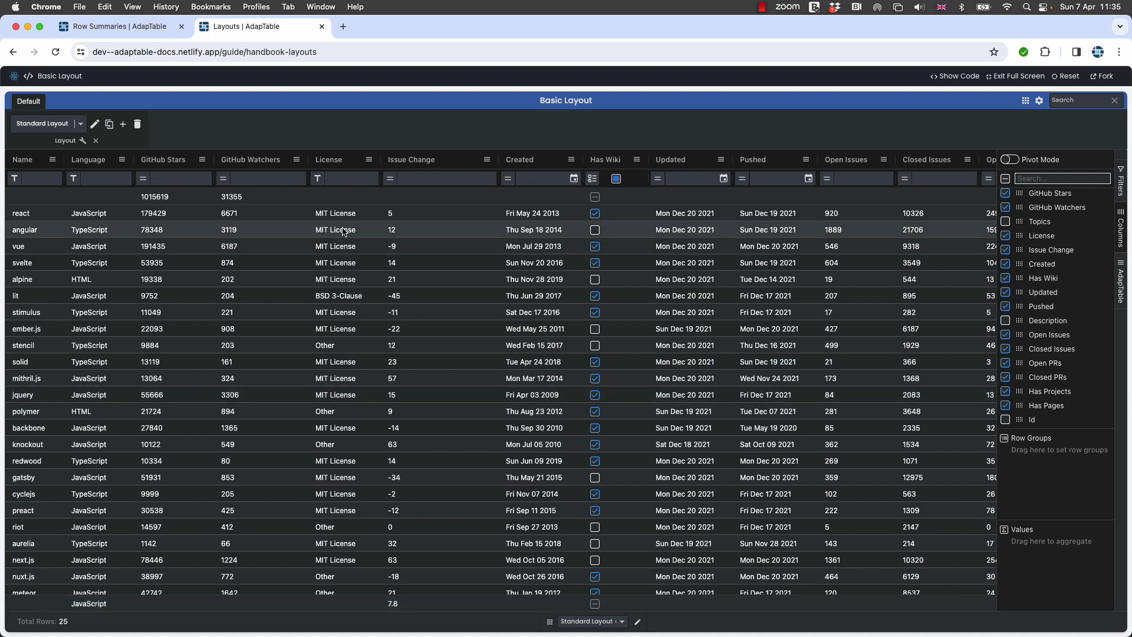
Step: Filter the grid's Language column by "html"
left_click(96, 176)
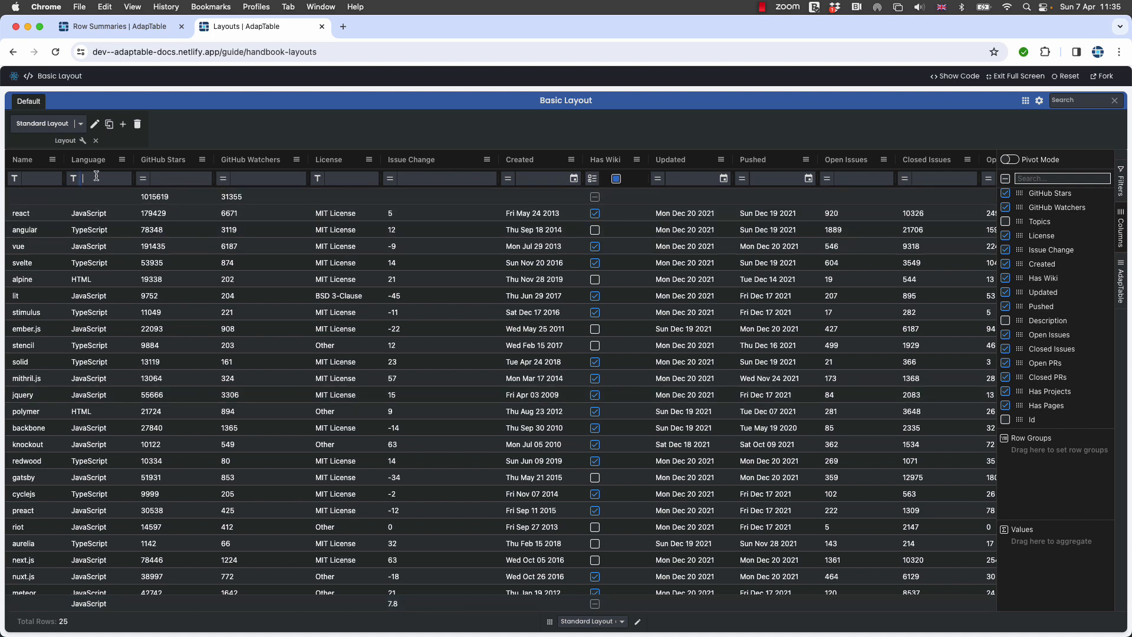
type("html")
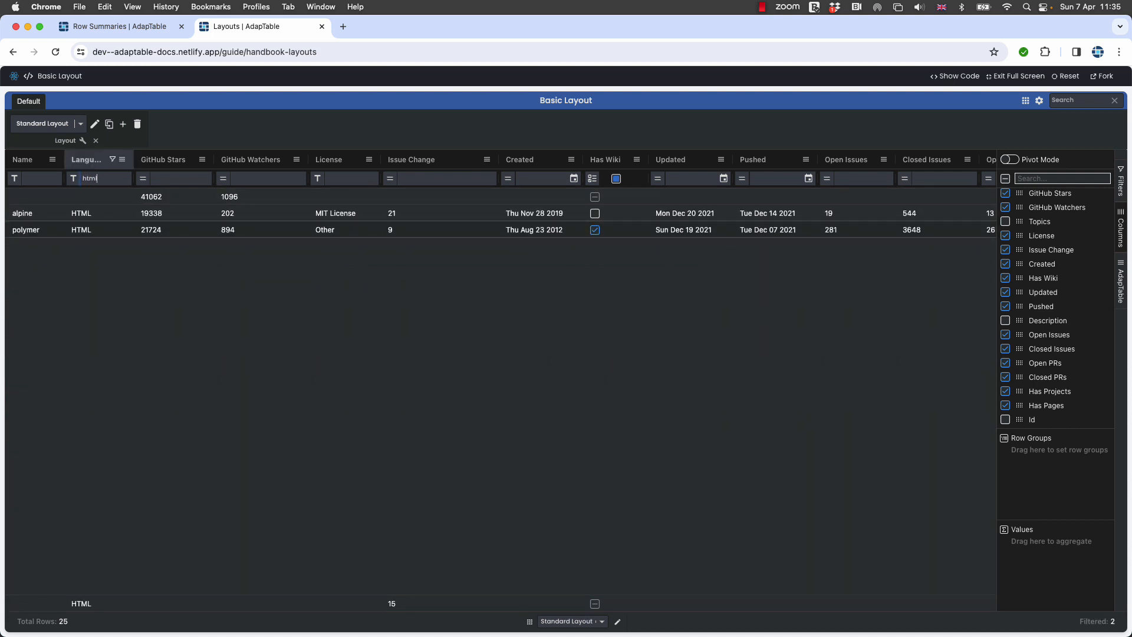